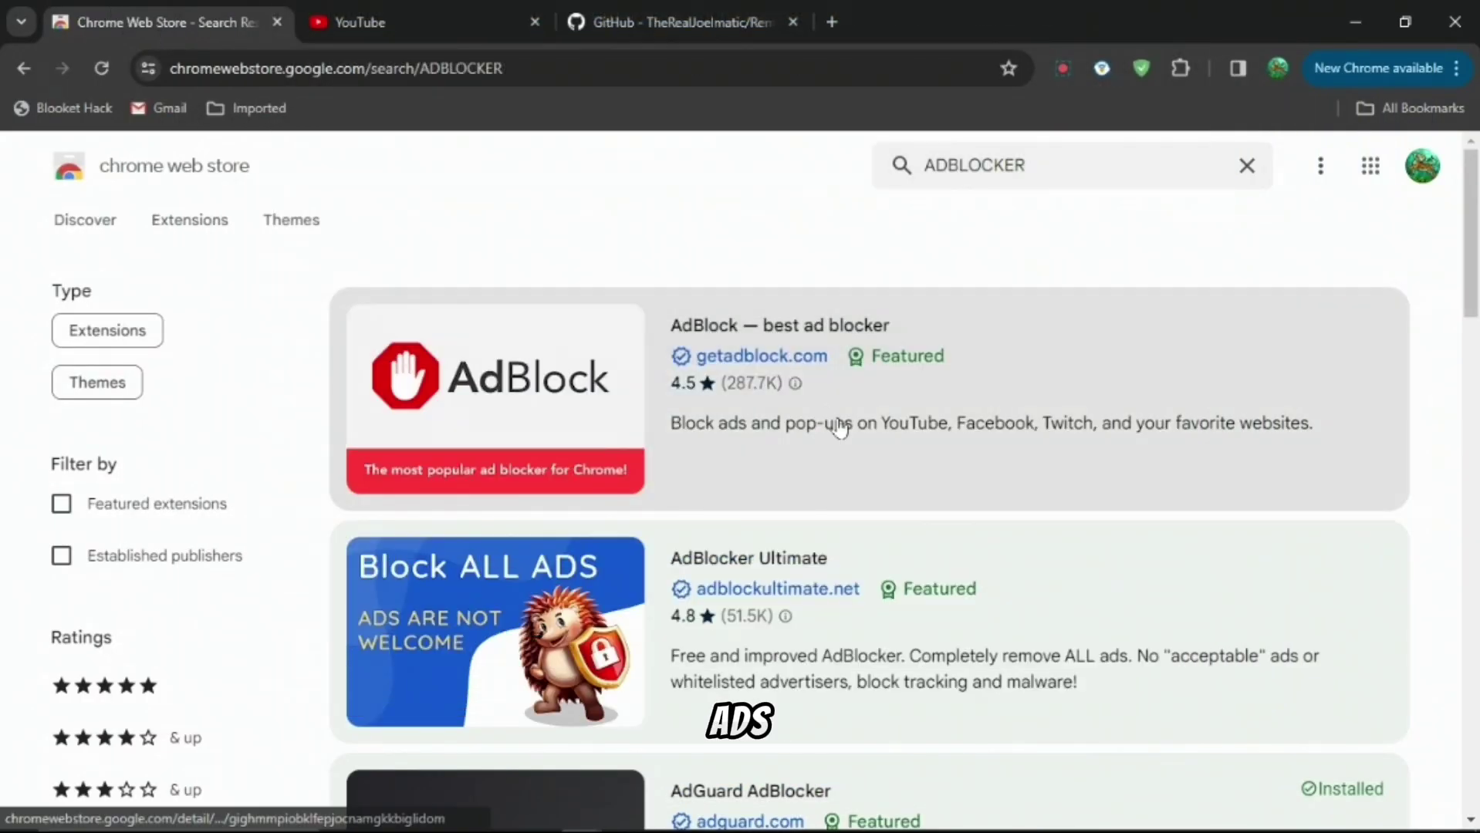
{"action": "scroll", "coordinate": [841, 423], "scroll_direction": "down", "scroll_amount": 3}
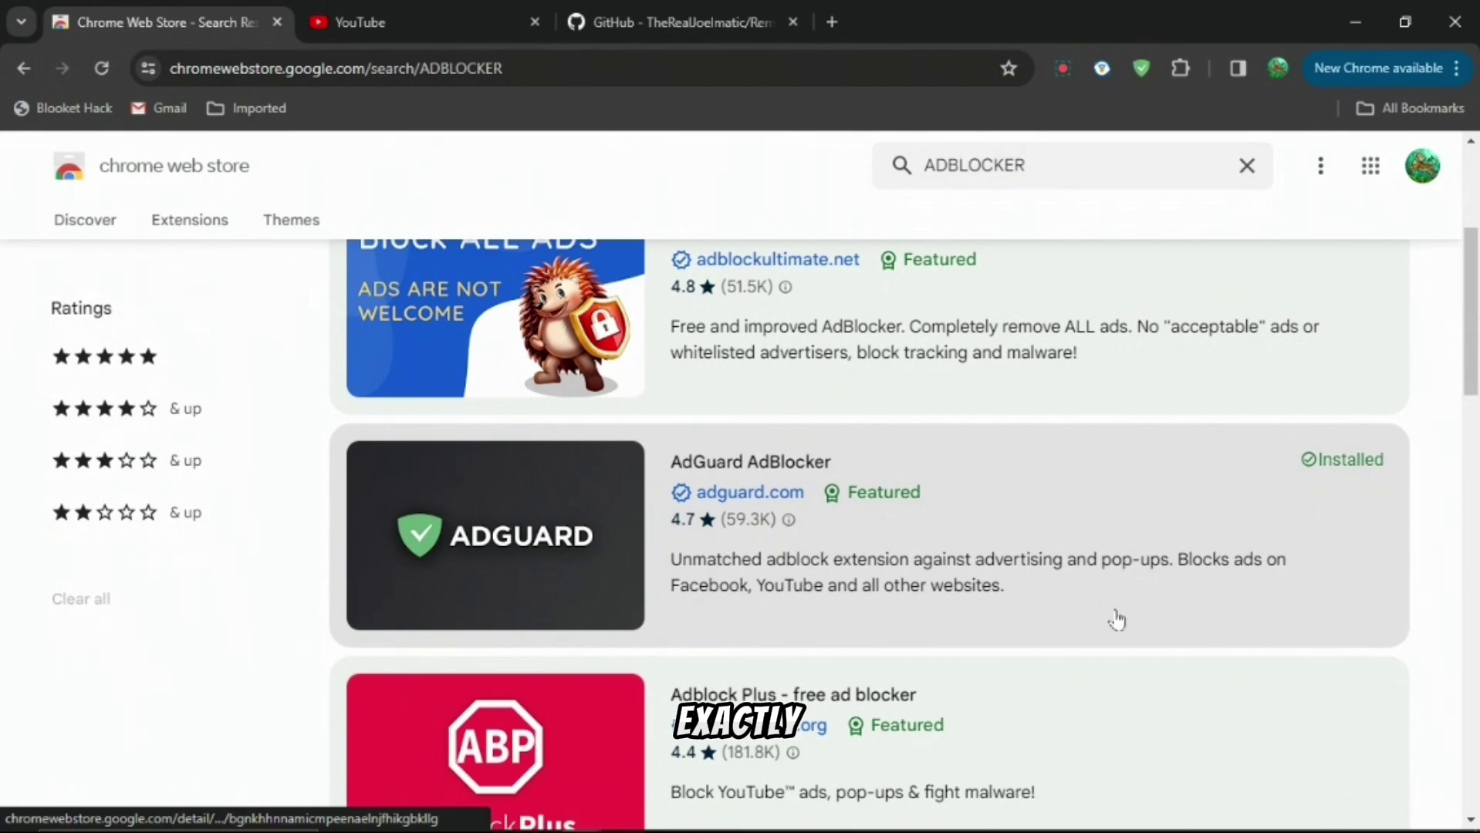
{"action": "scroll", "coordinate": [840, 714], "scroll_direction": "down", "scroll_amount": 3}
{"action": "scroll", "coordinate": [841, 715], "scroll_direction": "up", "scroll_amount": 3}
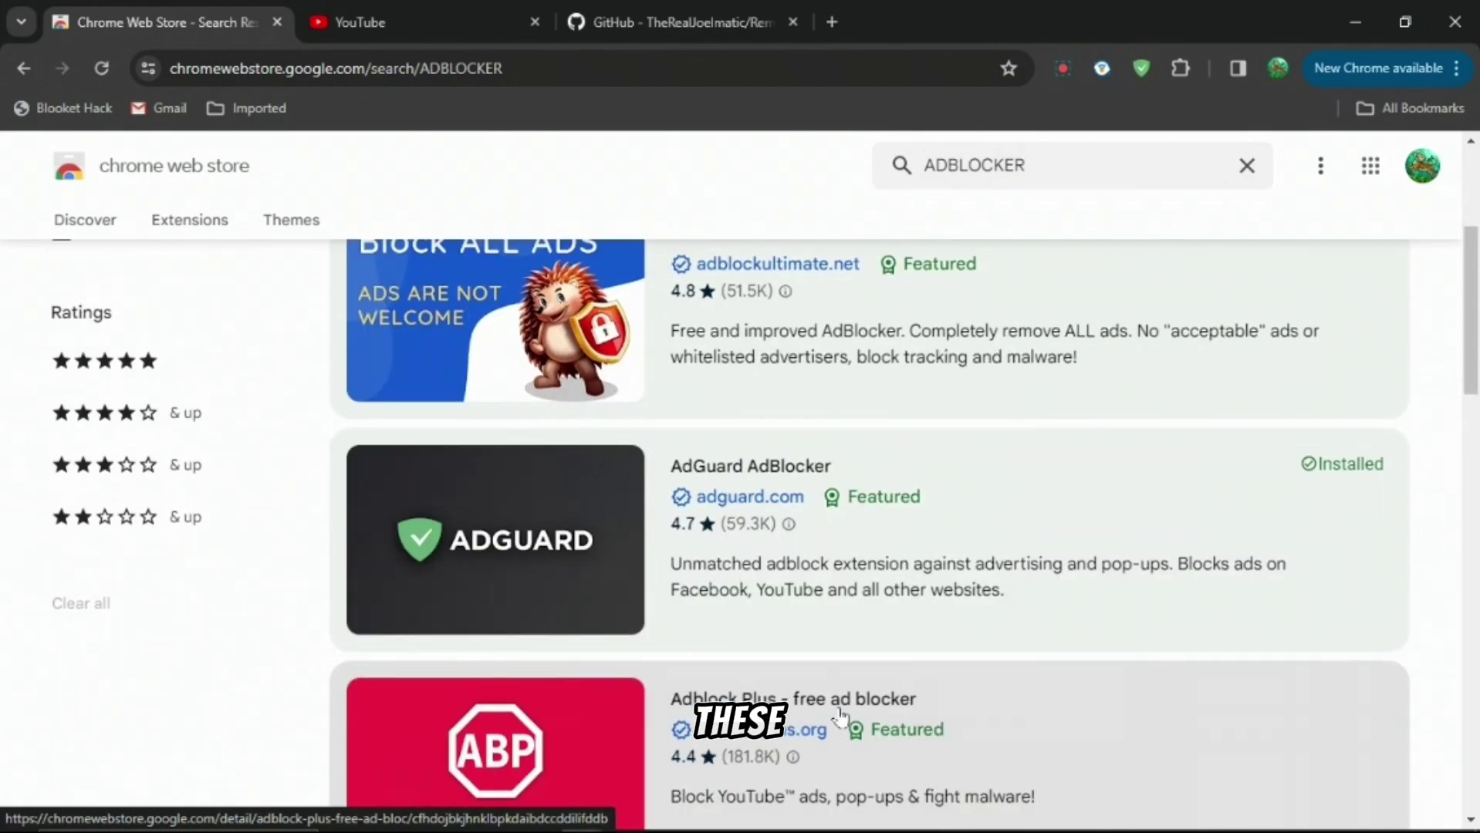
{"action": "scroll", "coordinate": [840, 718], "scroll_direction": "up", "scroll_amount": 3}
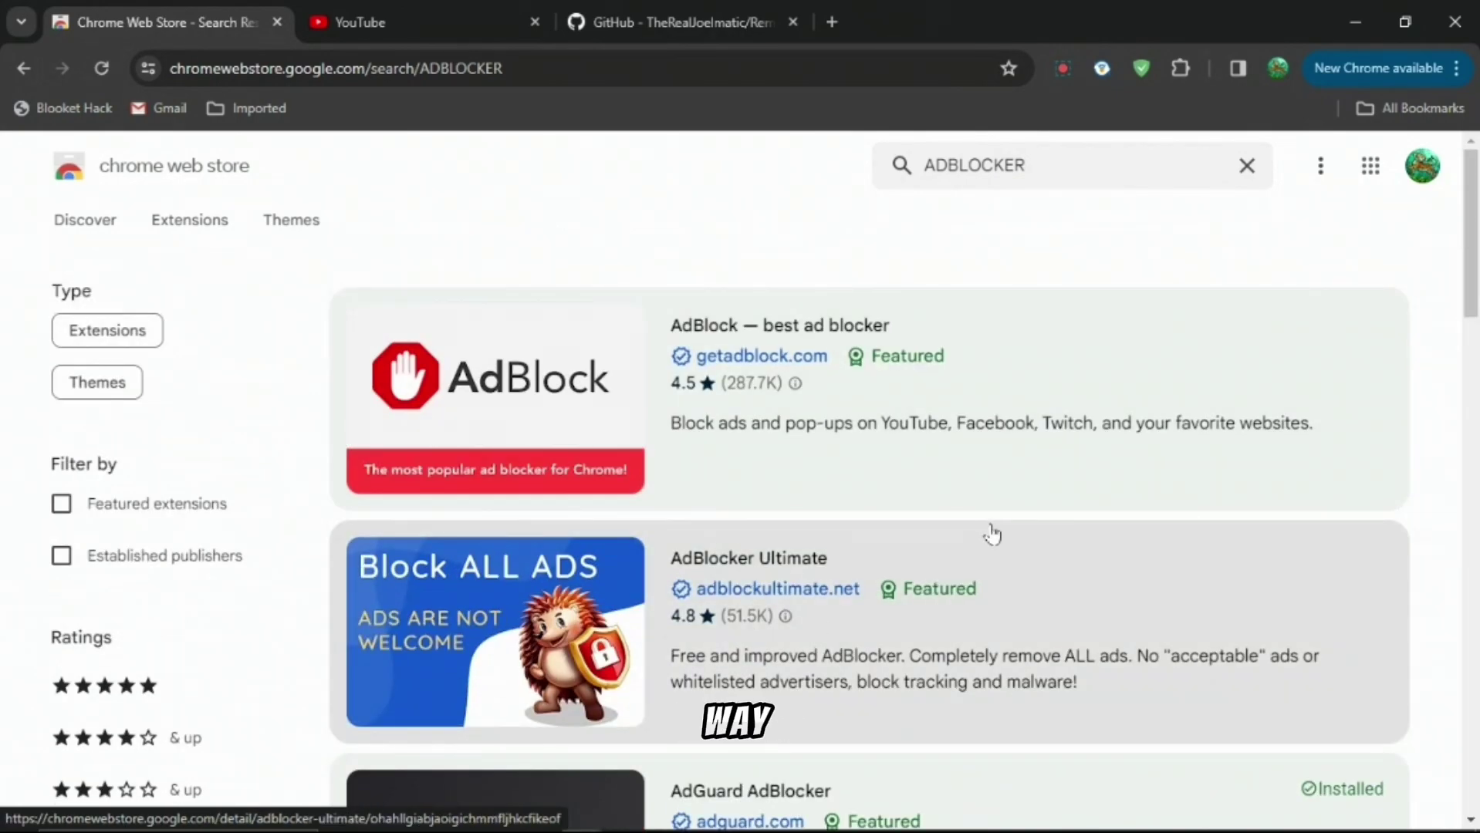
Download the raw RemoveAdblockThing .user.js file from GitHub and return to the repository page.
{"action": "left_click", "coordinate": [720, 21]}
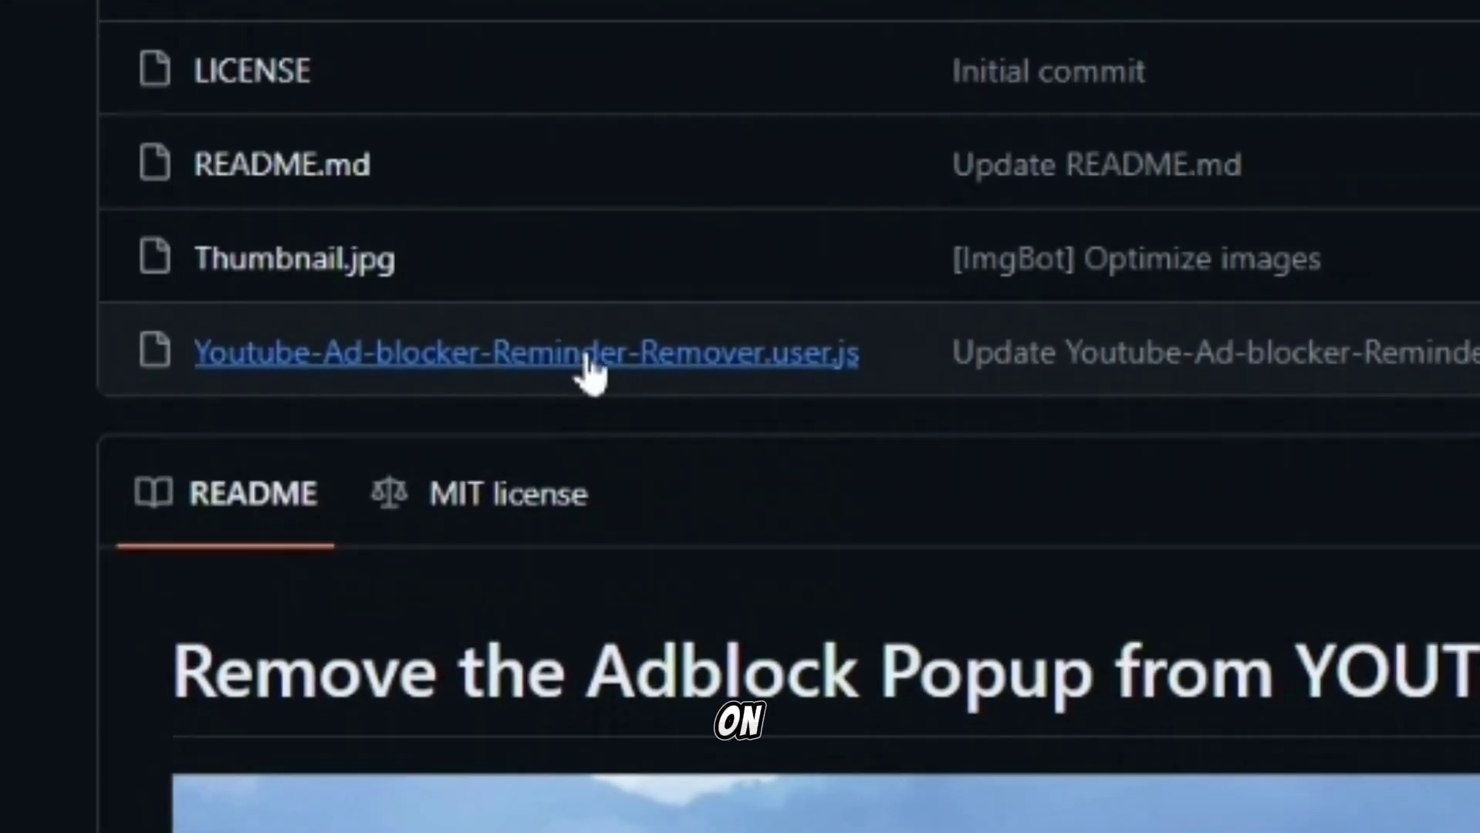
{"action": "left_click", "coordinate": [588, 361]}
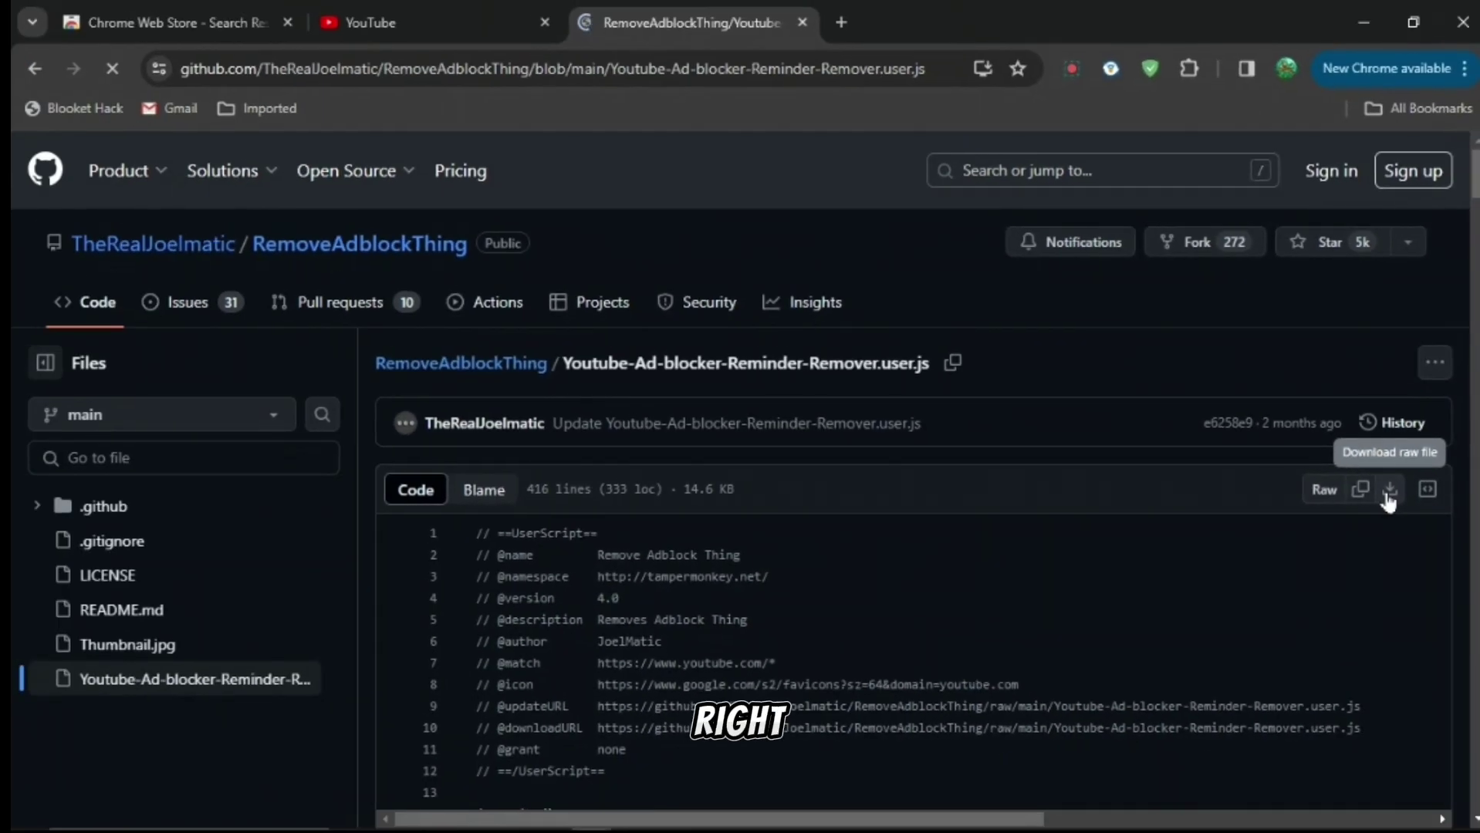
{"action": "left_click", "coordinate": [1388, 494]}
{"action": "left_click", "coordinate": [34, 72]}
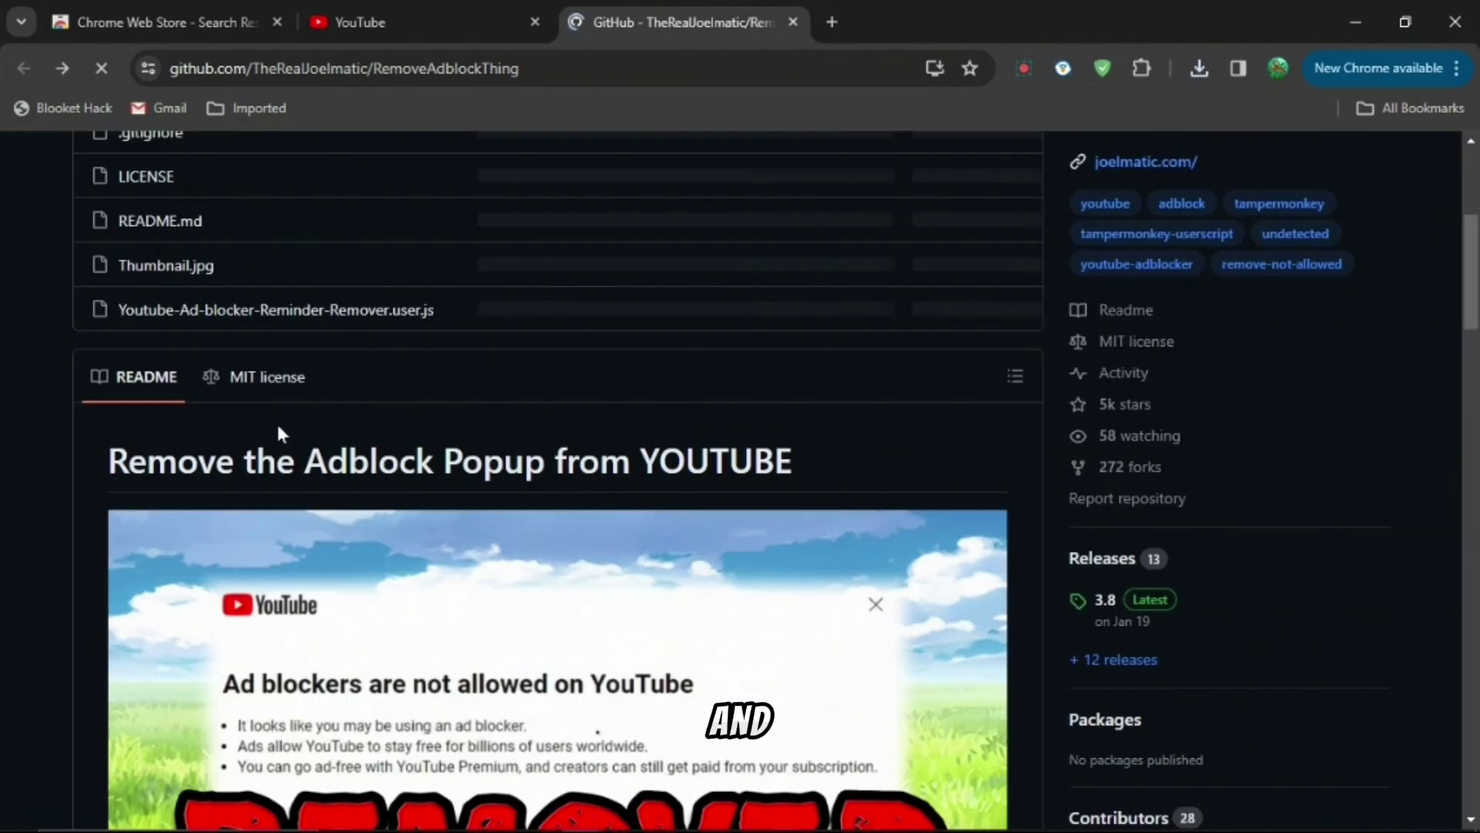
{"action": "scroll", "coordinate": [278, 428], "scroll_direction": "down", "scroll_amount": 5}
{"action": "scroll", "coordinate": [277, 428], "scroll_direction": "down", "scroll_amount": 1}
{"action": "scroll", "coordinate": [277, 428], "scroll_direction": "down", "scroll_amount": 1}
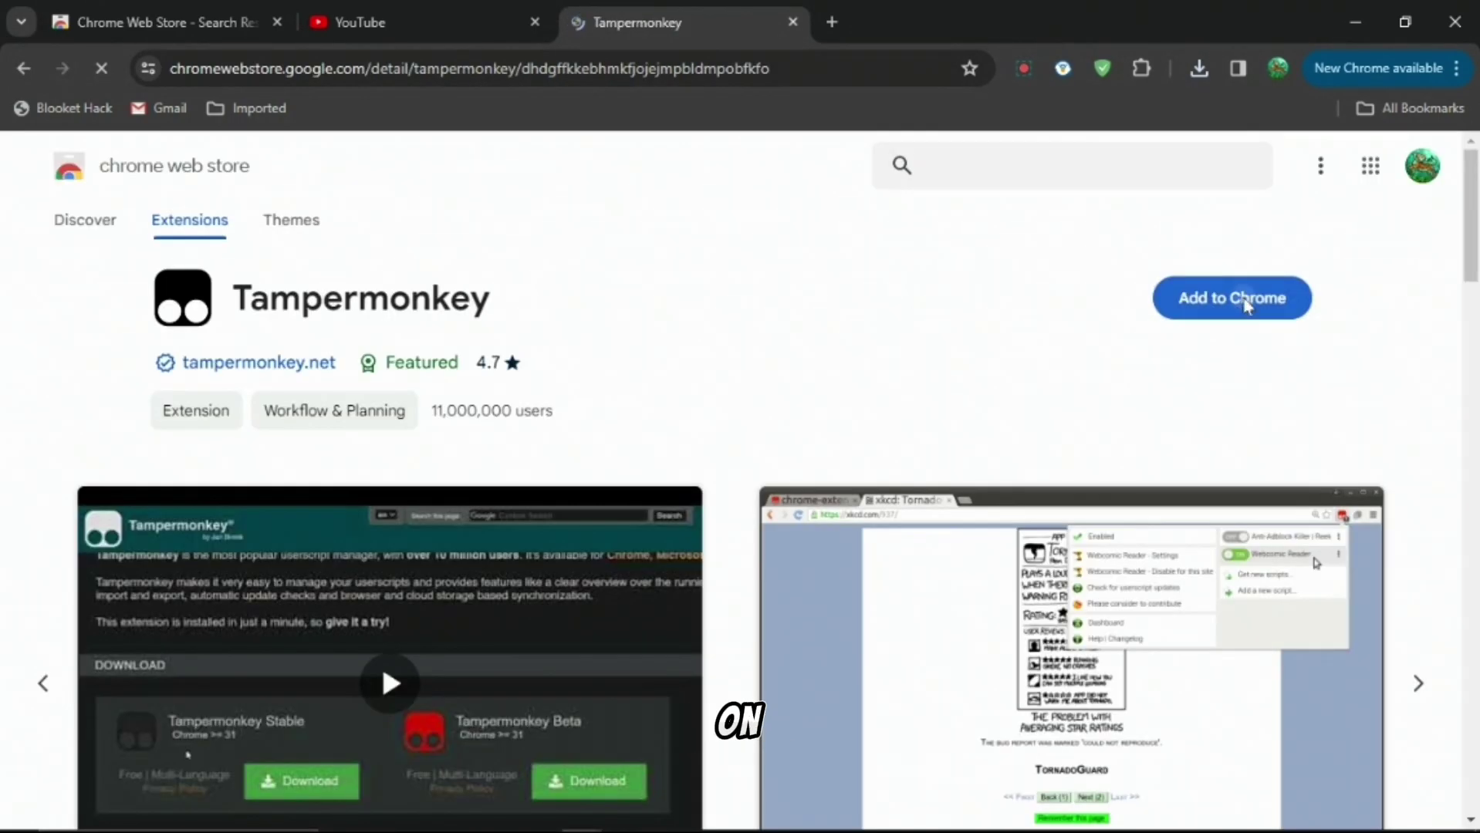
Add Tampermonkey to Chrome, pin it to the toolbar, and open its dashboard.
{"action": "left_click", "coordinate": [1236, 300]}
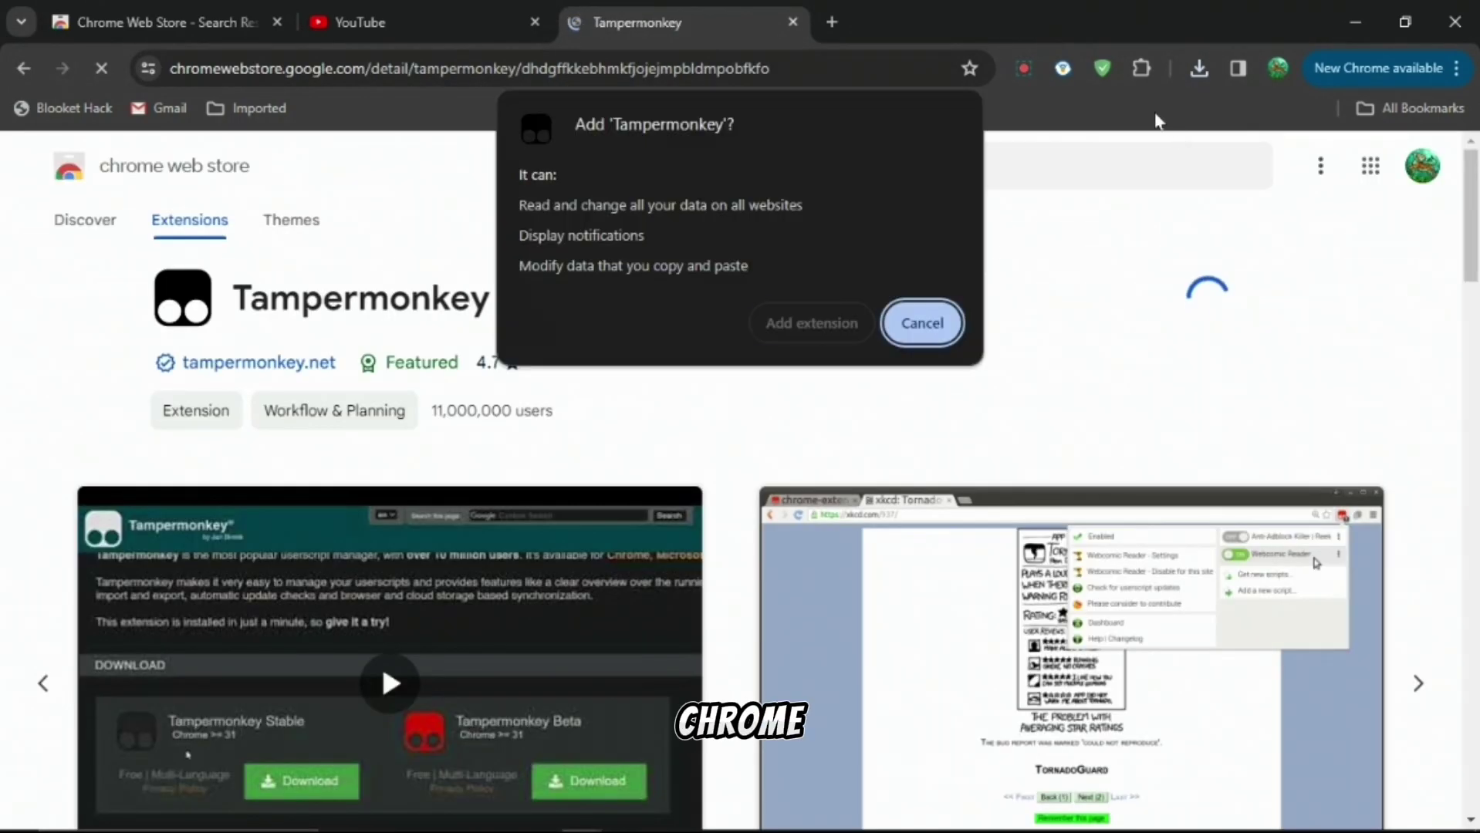
{"action": "left_click", "coordinate": [813, 322]}
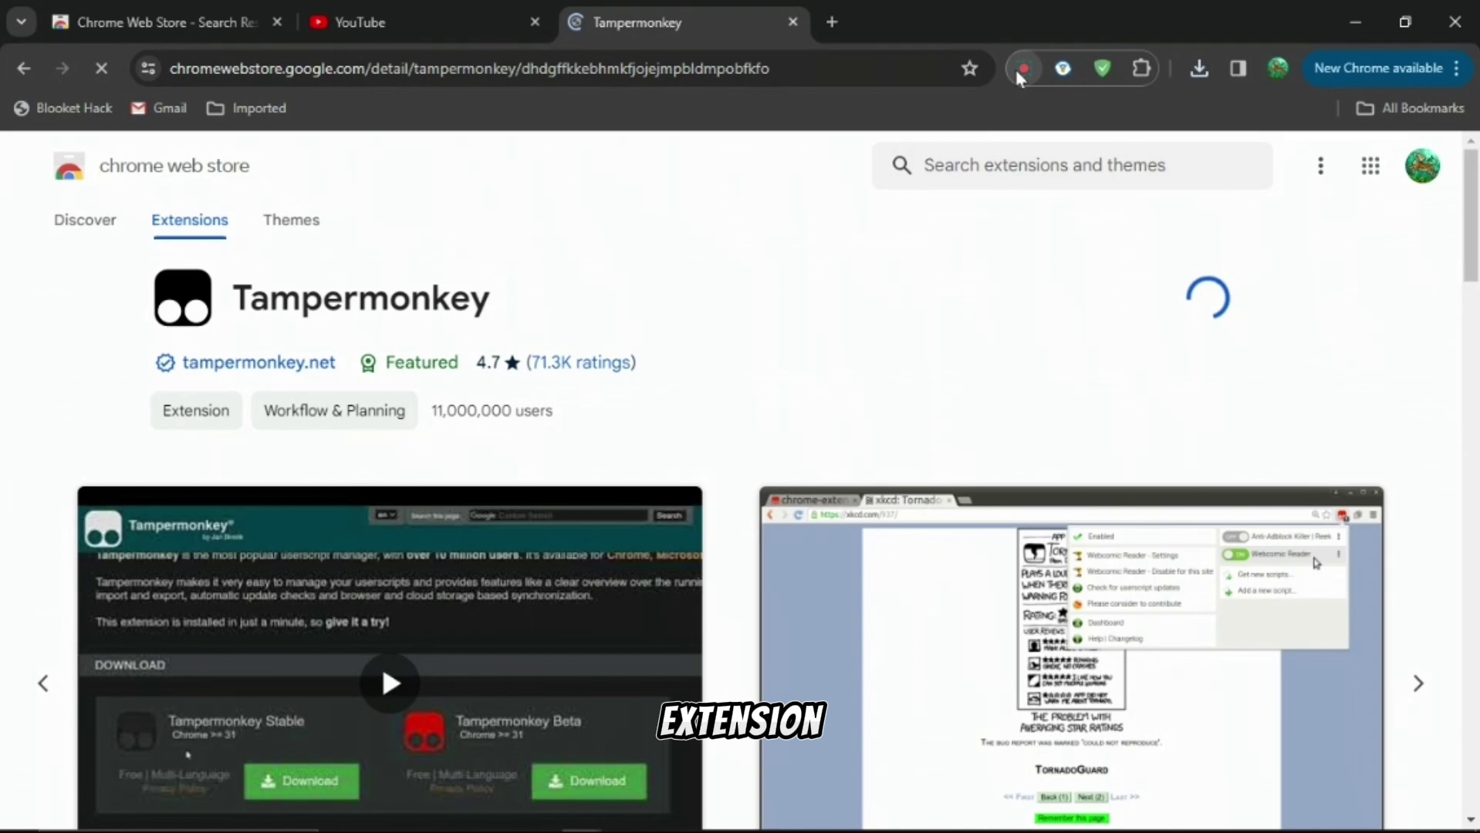
{"action": "left_click", "coordinate": [1140, 70]}
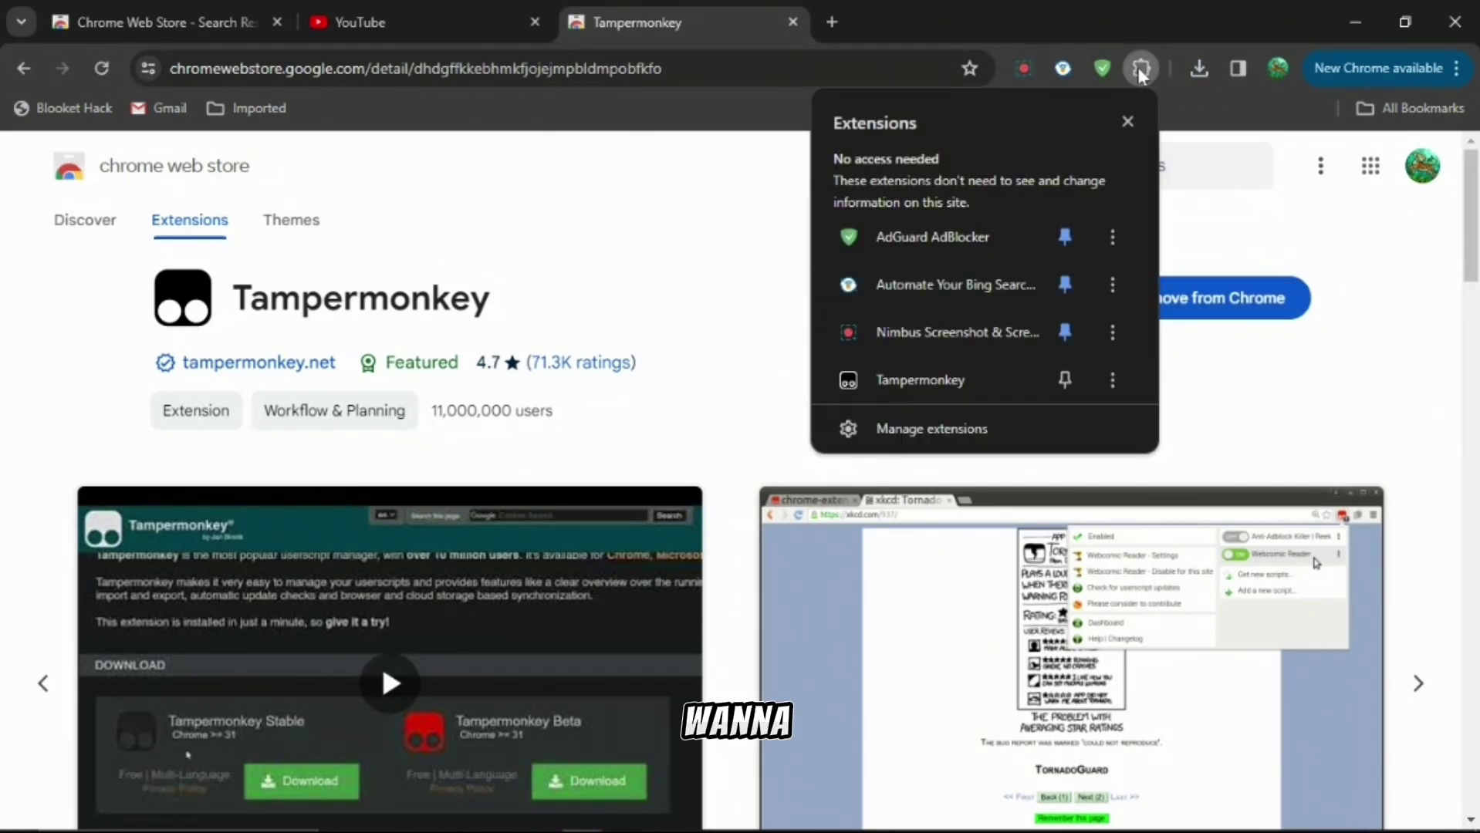
{"action": "left_click", "coordinate": [959, 386]}
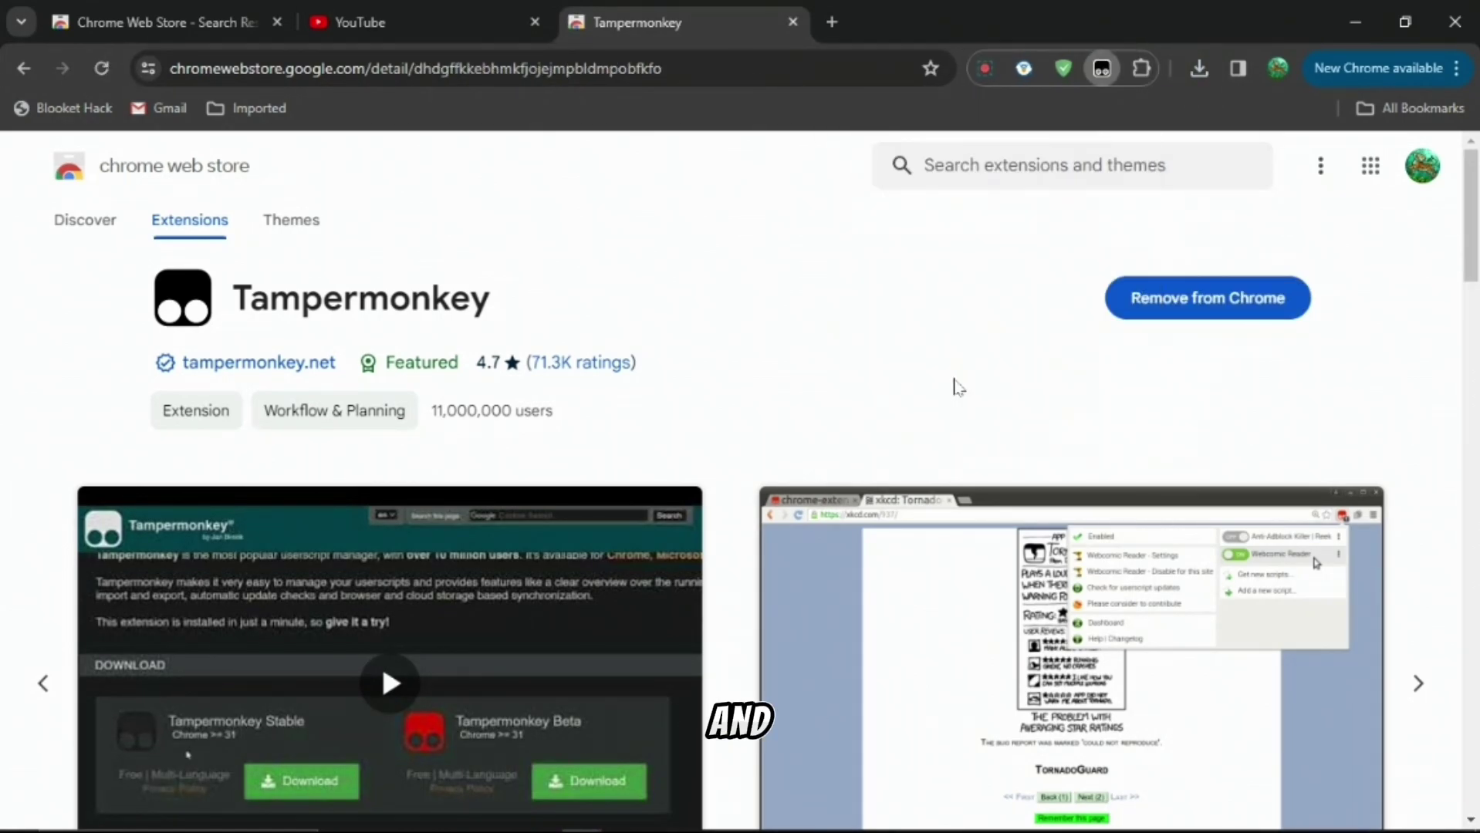
{"action": "left_click", "coordinate": [957, 313]}
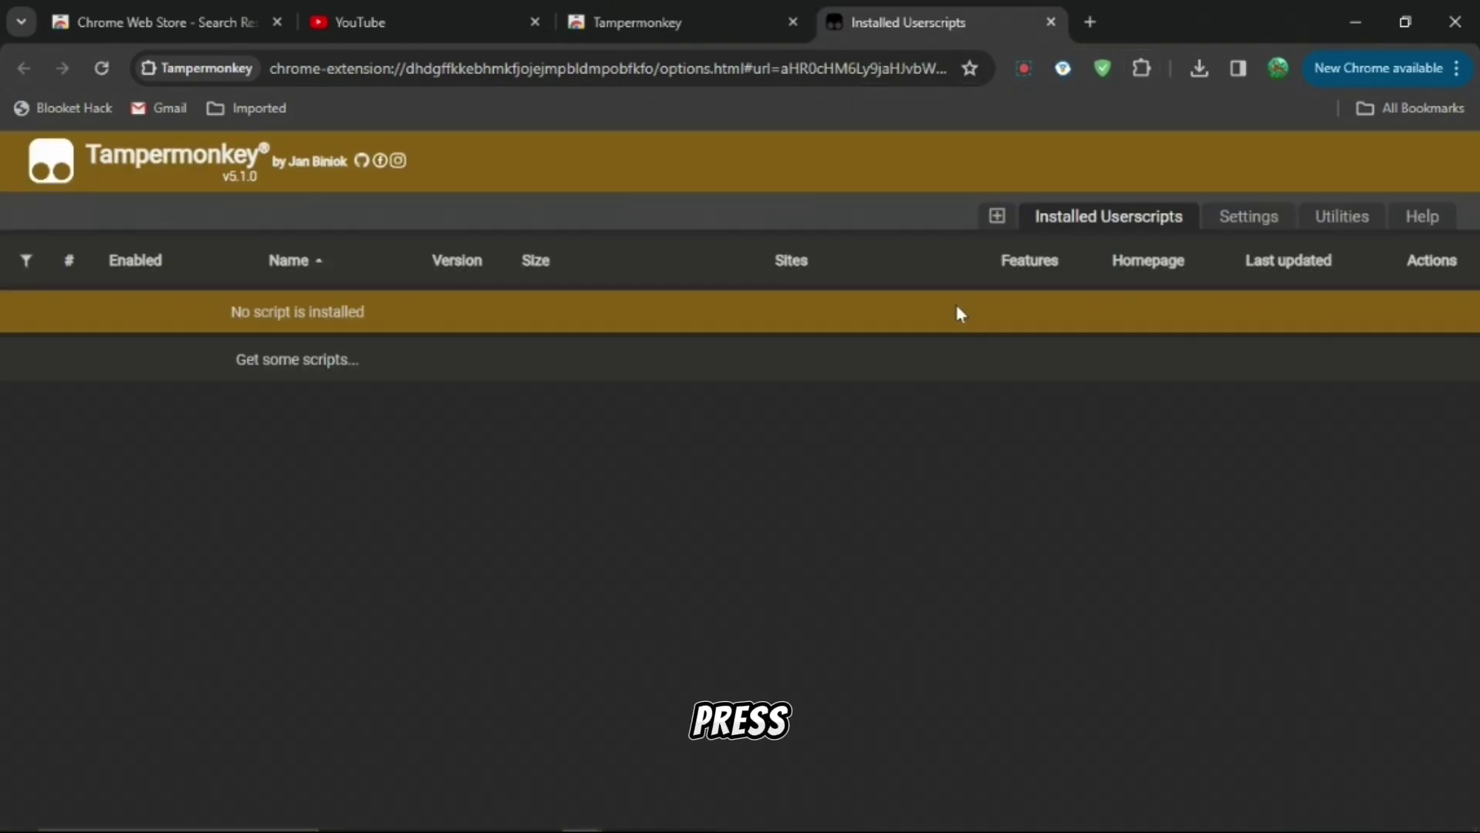
Import the downloaded ad-blocker reminder remover .user.js file through Tampermonkey Utilities.
{"action": "left_click", "coordinate": [1325, 215]}
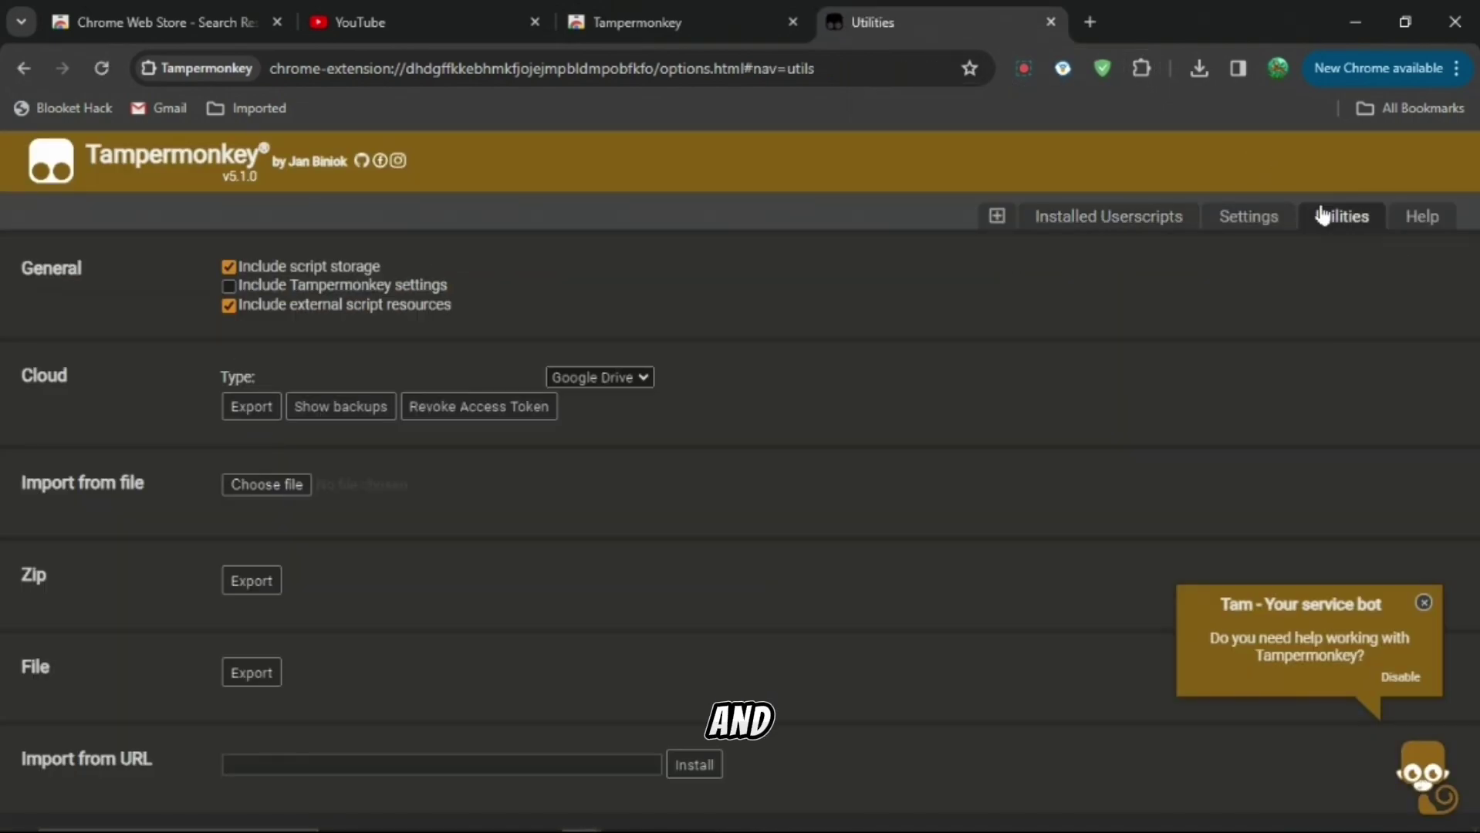
{"action": "left_click", "coordinate": [1423, 604]}
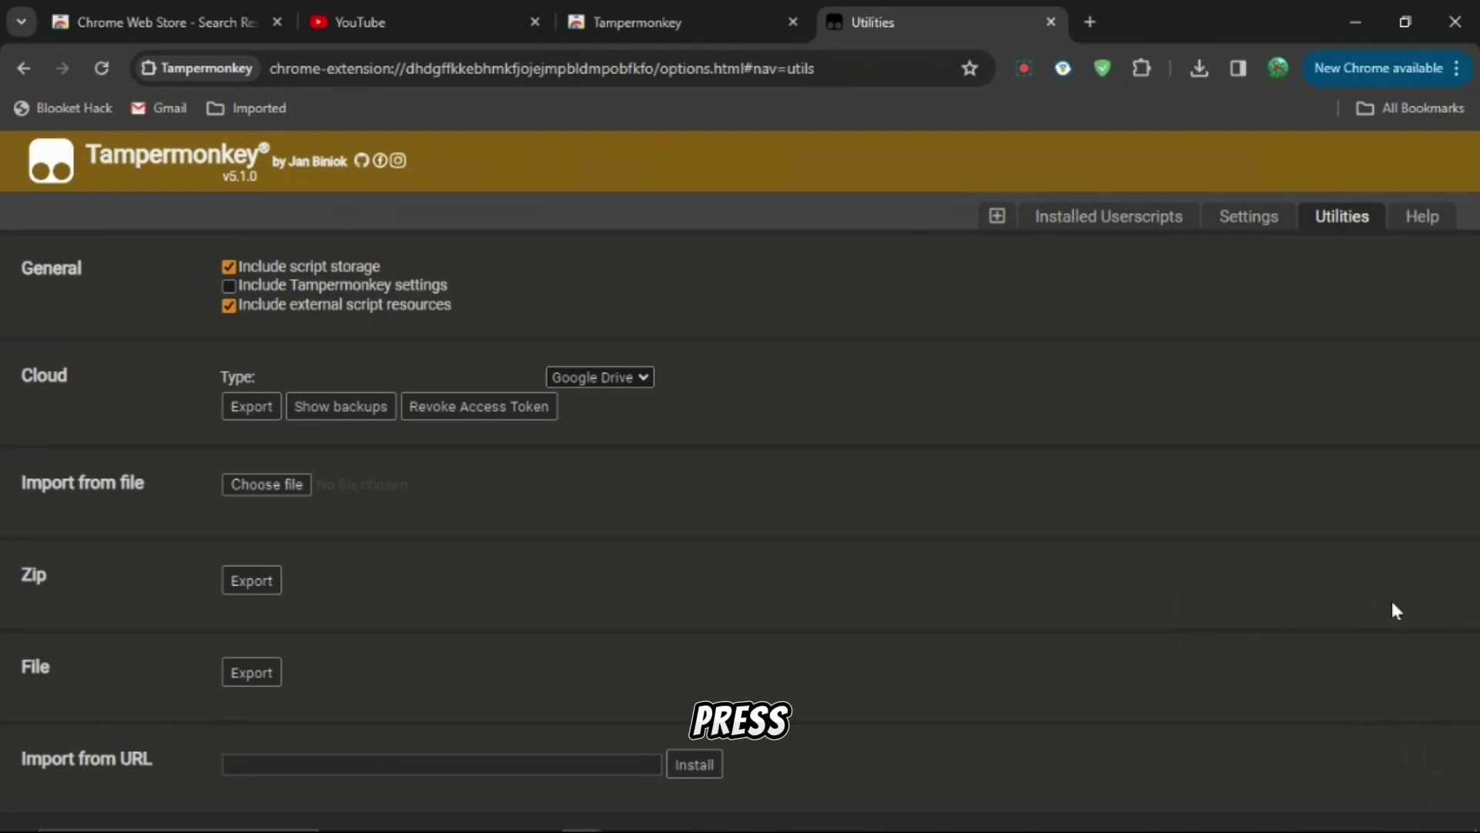
{"action": "left_click", "coordinate": [265, 487]}
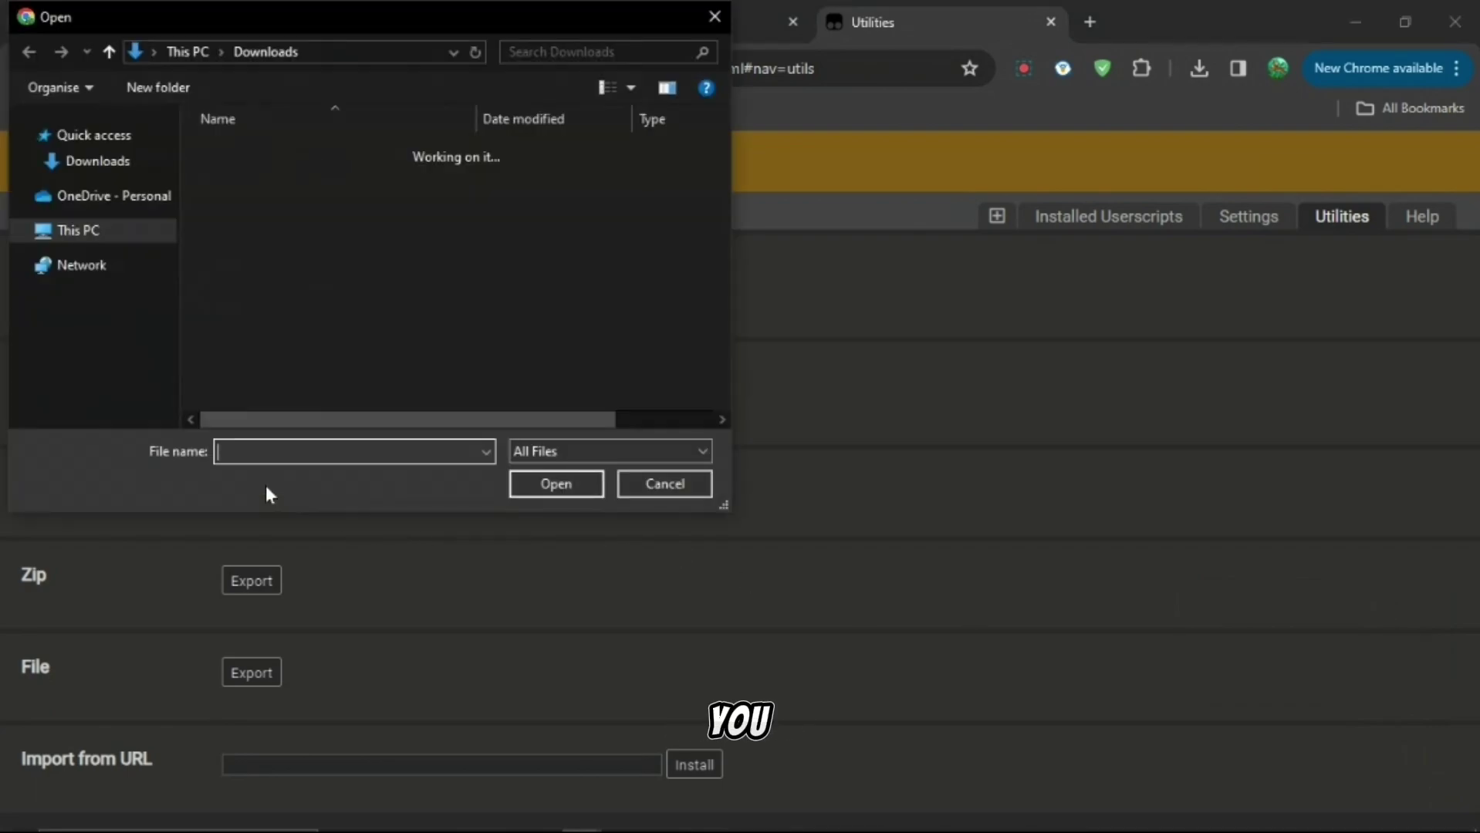
{"action": "left_click", "coordinate": [265, 182]}
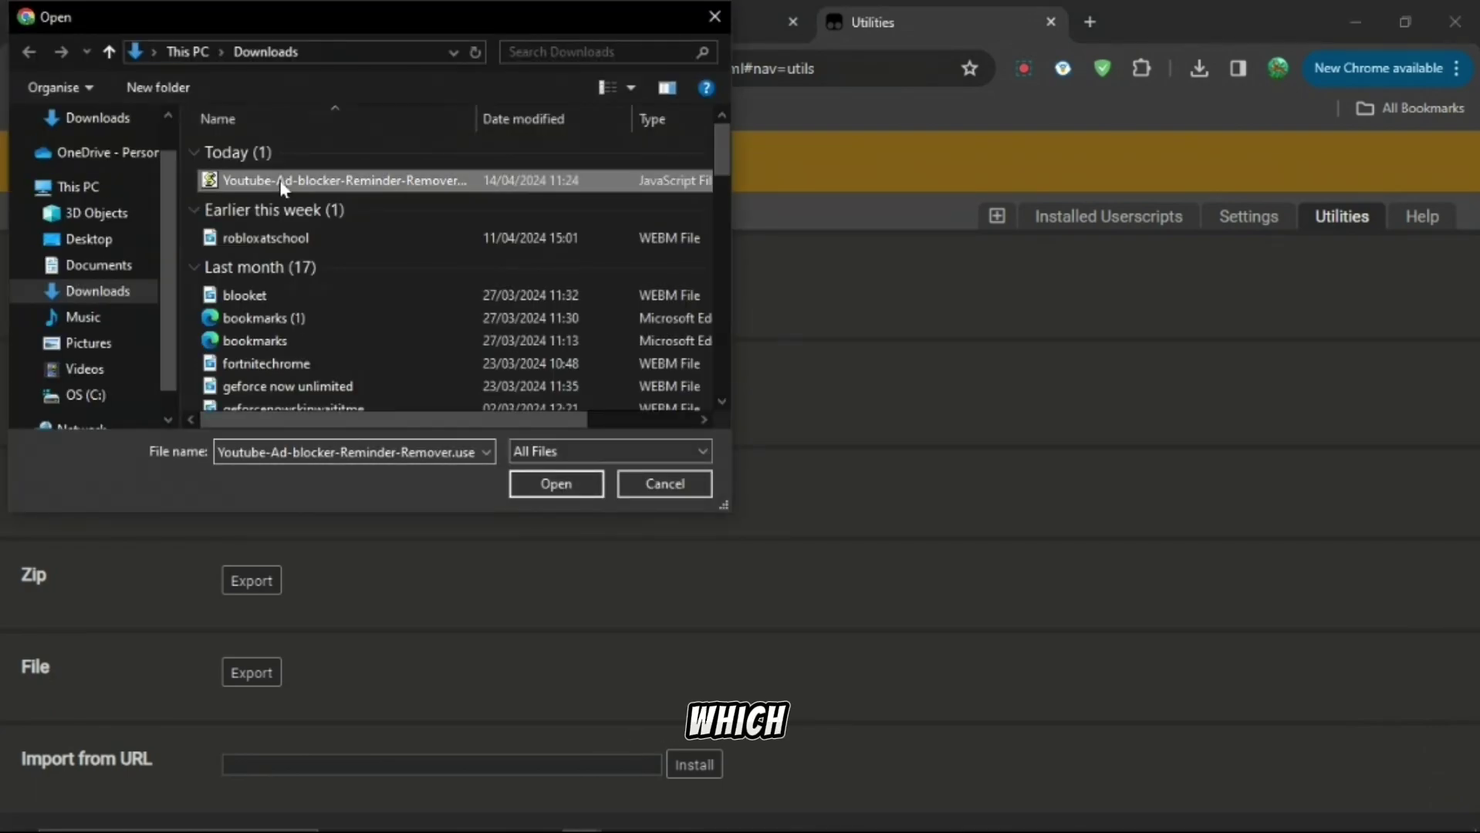
{"action": "left_click", "coordinate": [556, 486]}
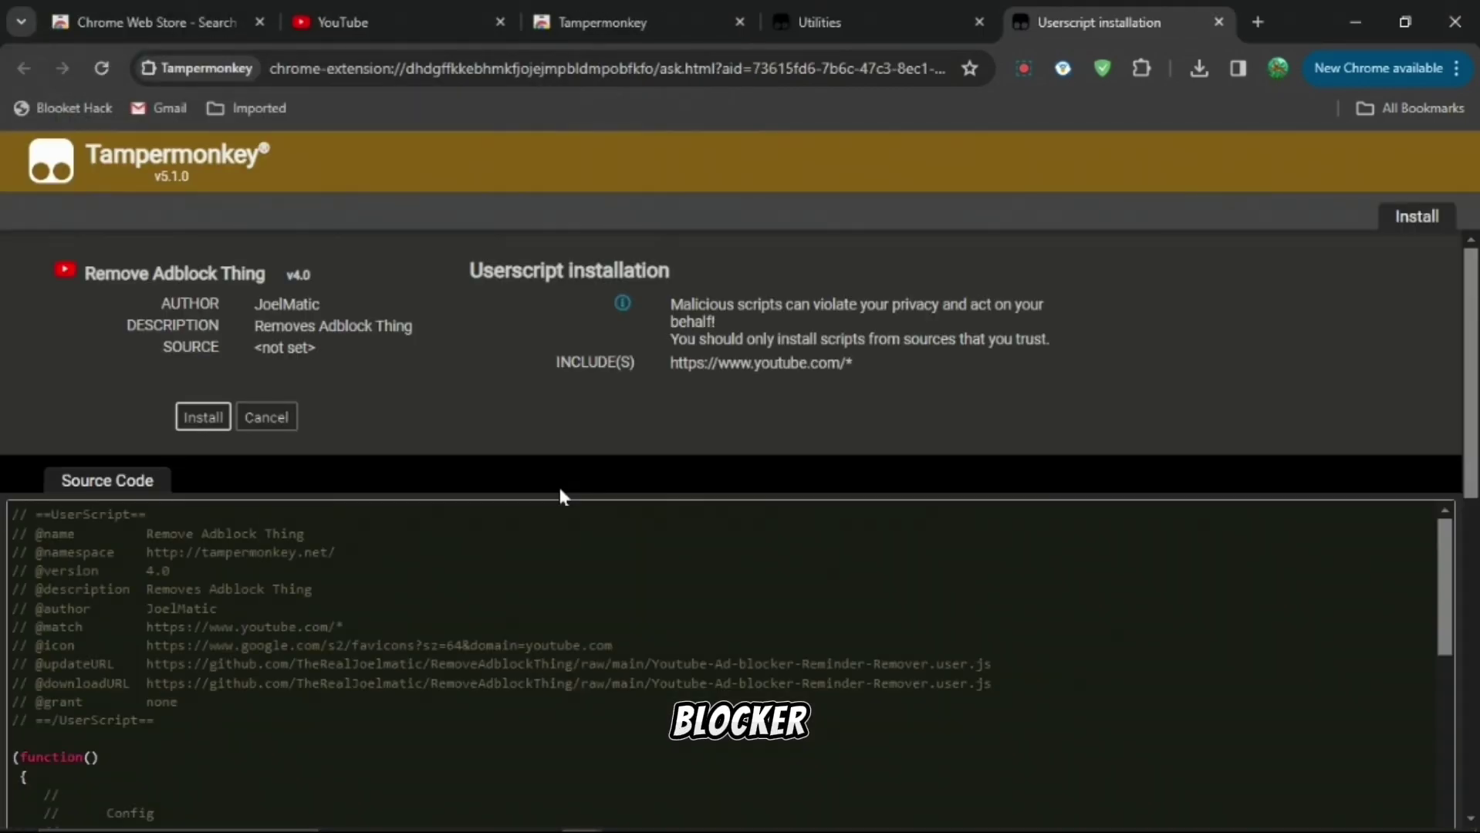
Install Remove Adblock Thing and confirm it is enabled under Installed Userscripts.
{"action": "left_click", "coordinate": [192, 413]}
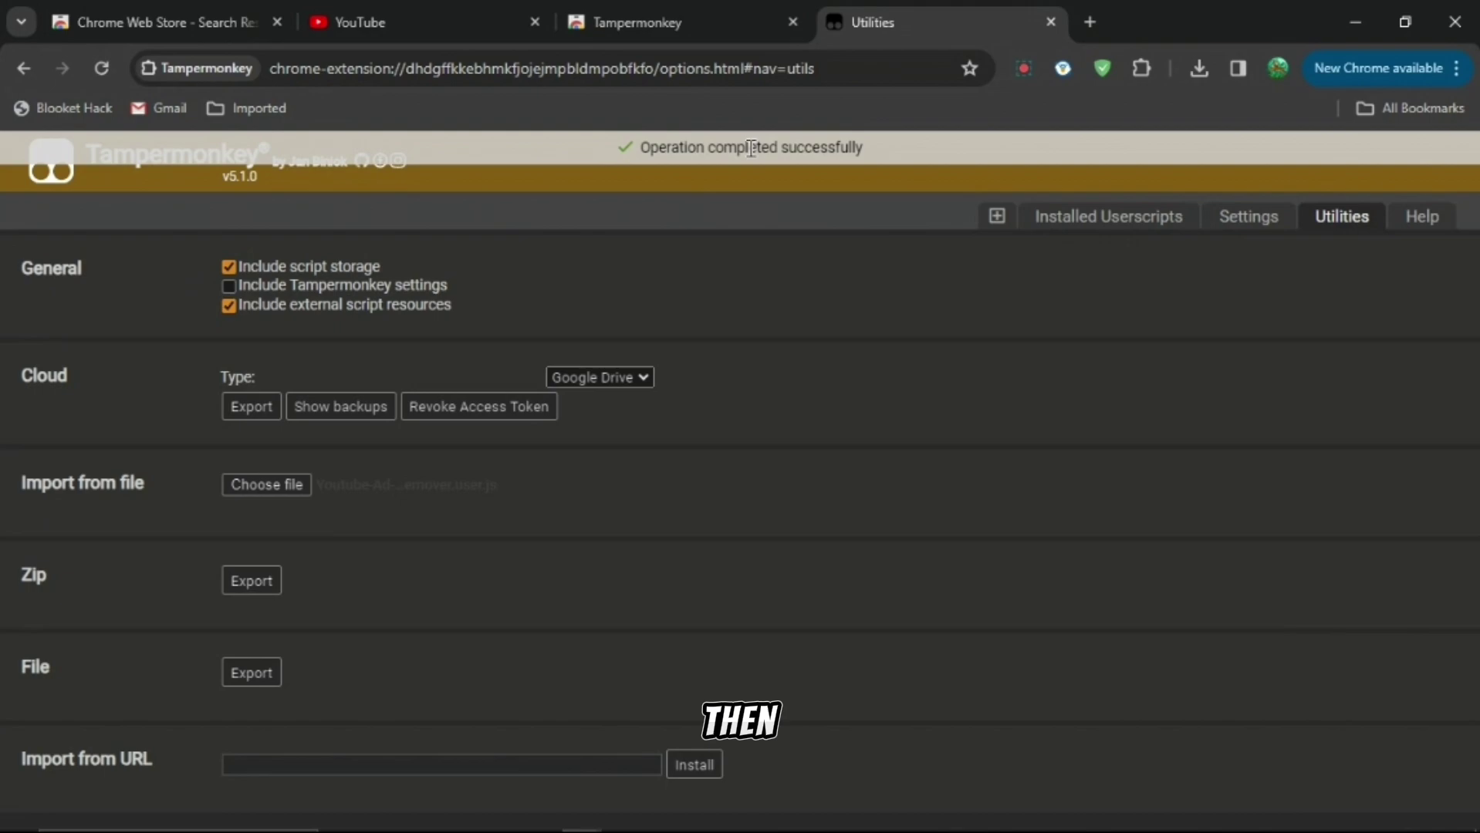
{"action": "left_click", "coordinate": [1077, 223]}
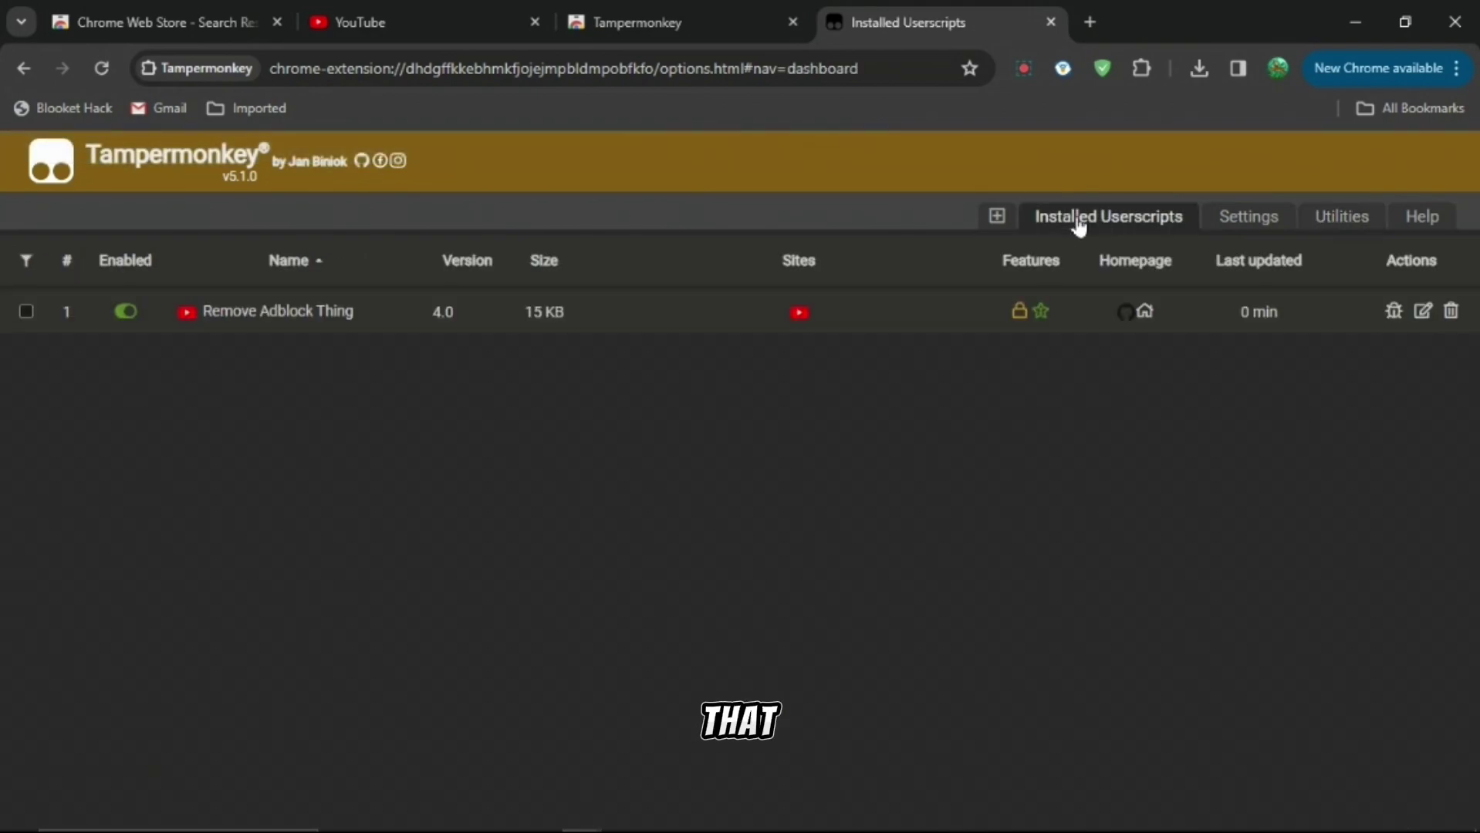
{"action": "left_click", "coordinate": [127, 313]}
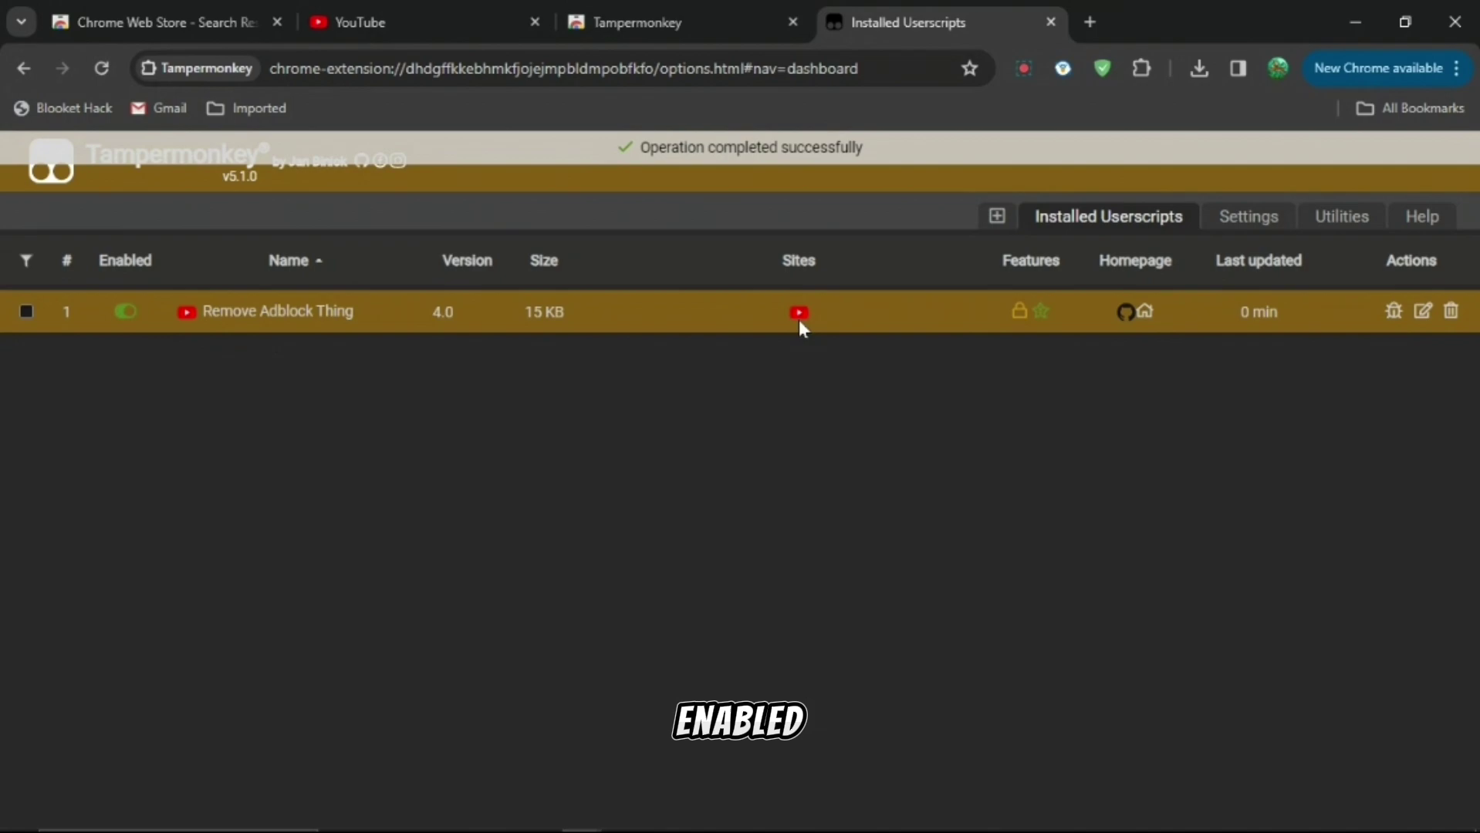
Play the Zerkaa Reacts video from the YouTube home page.
{"action": "left_click", "coordinate": [475, 22]}
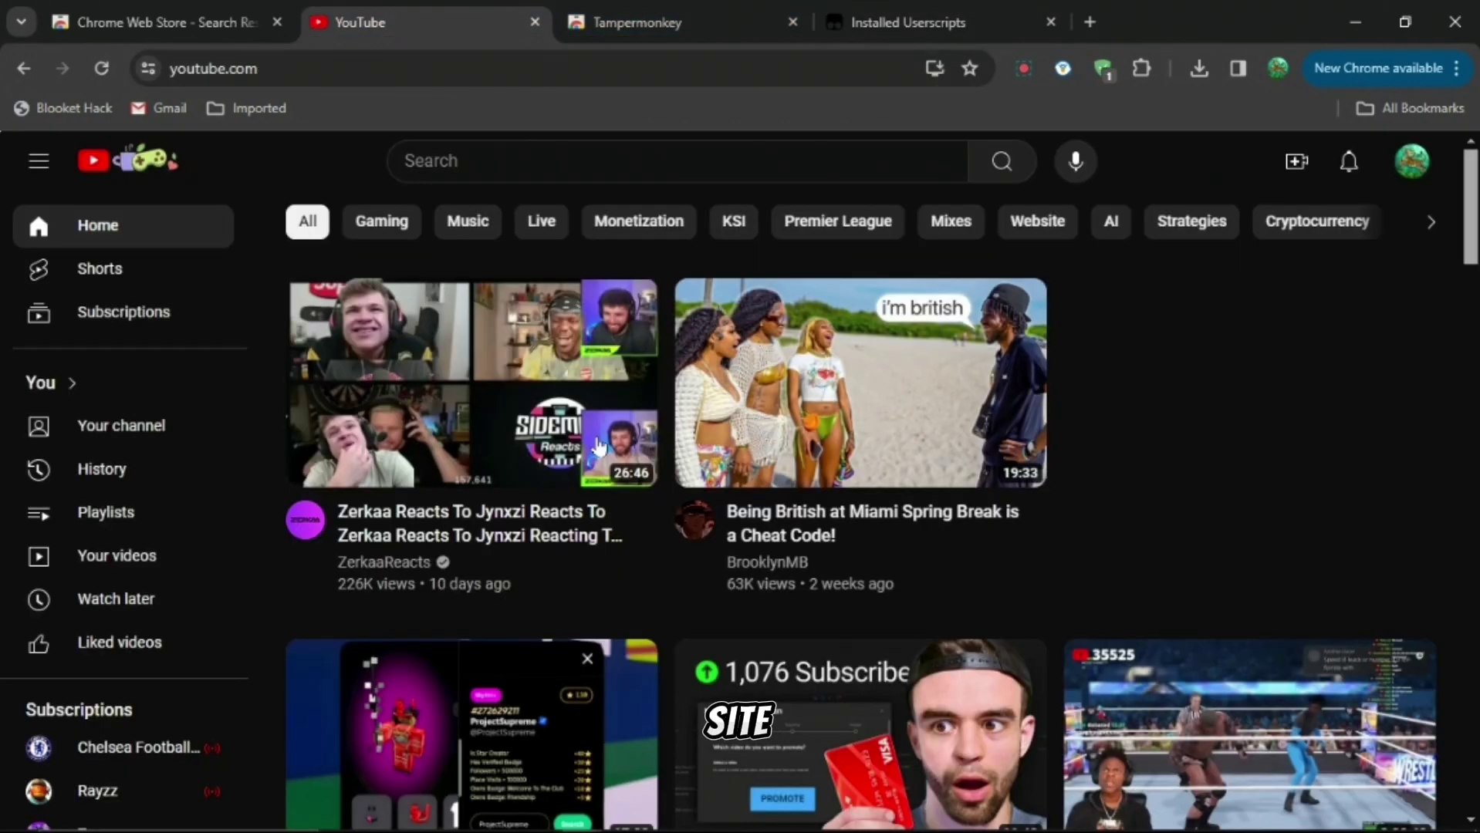
{"action": "left_click", "coordinate": [568, 435]}
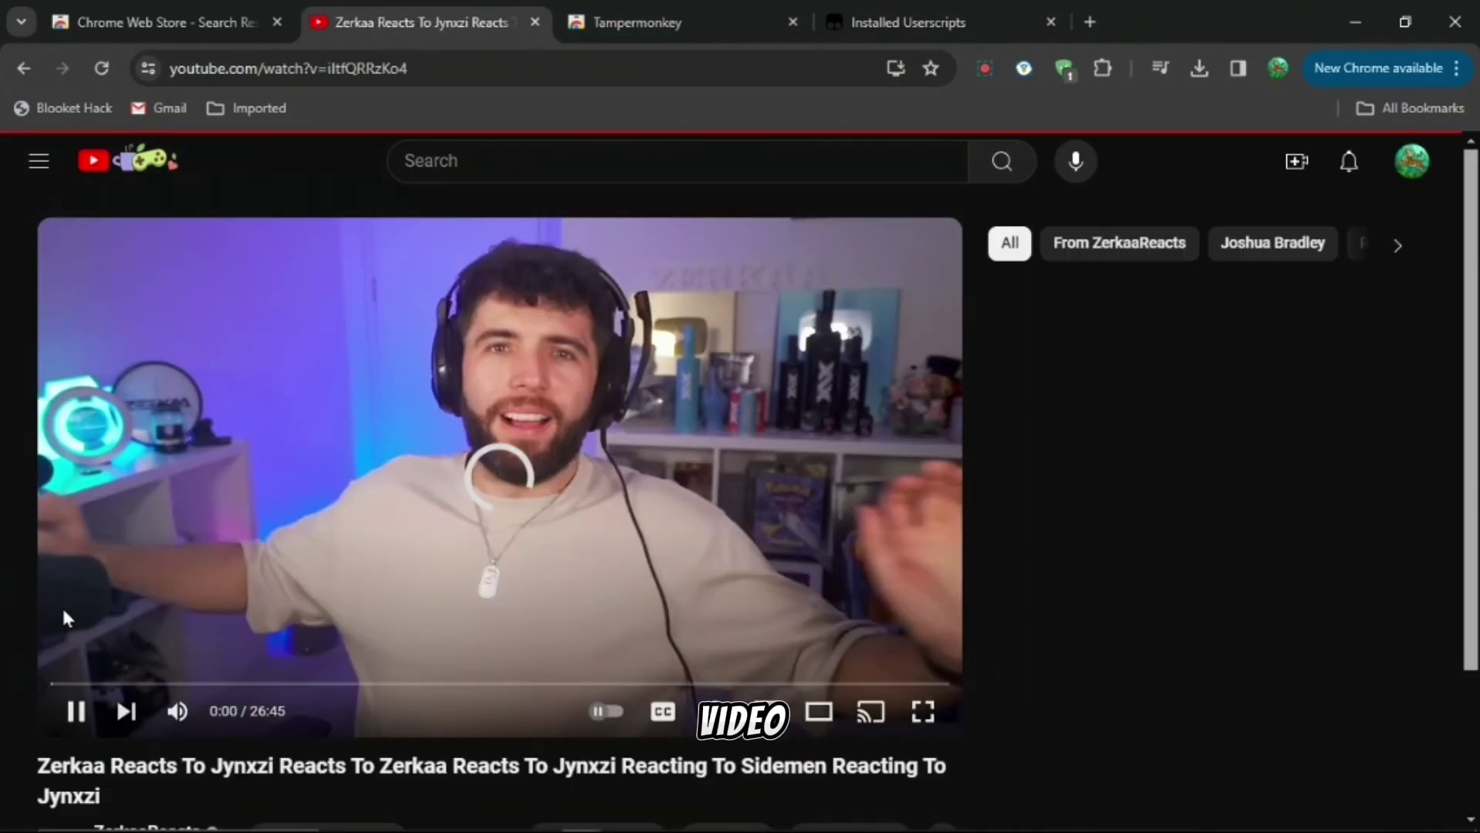
{"action": "left_click", "coordinate": [988, 69]}
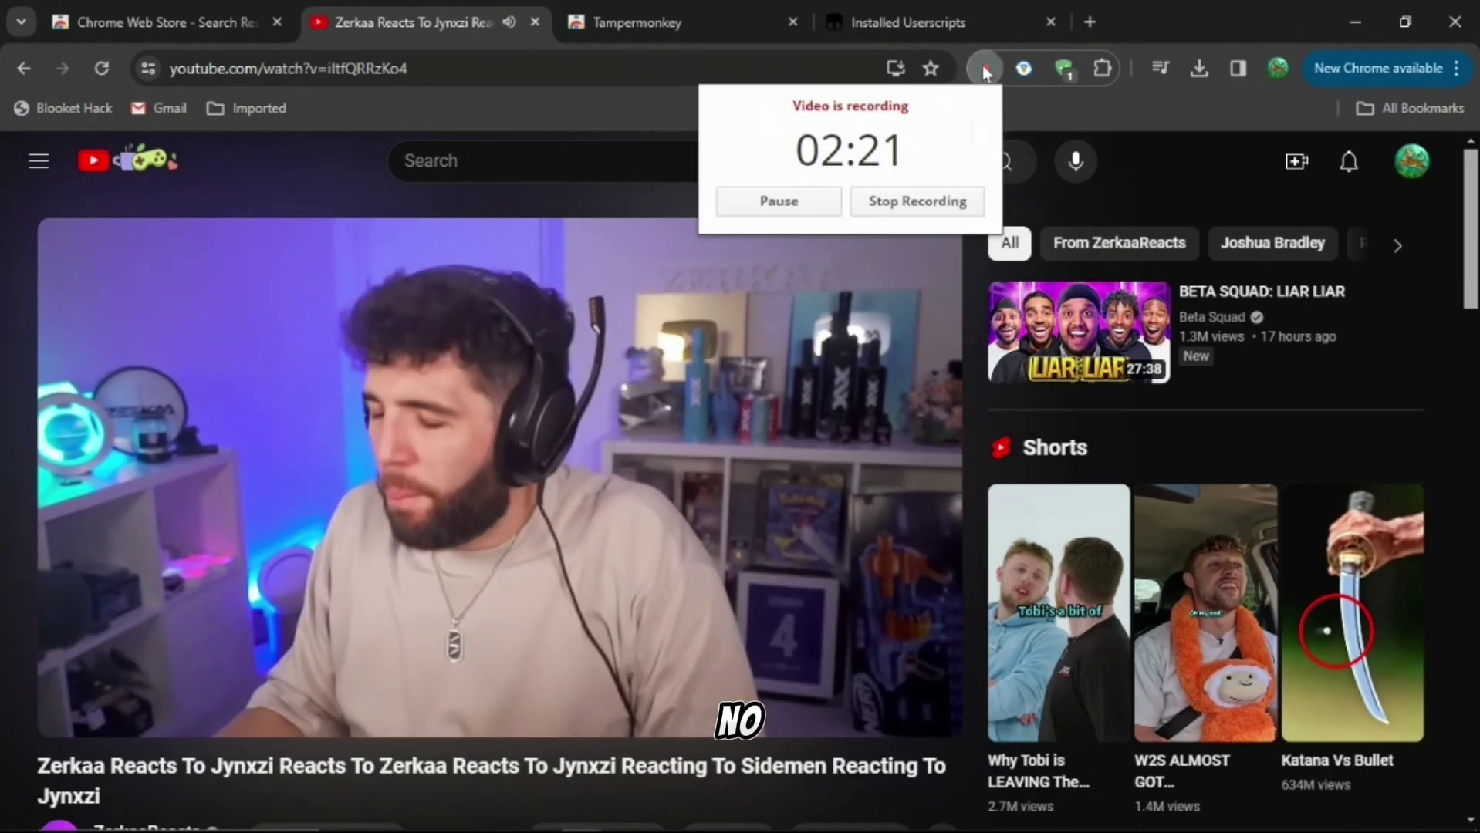